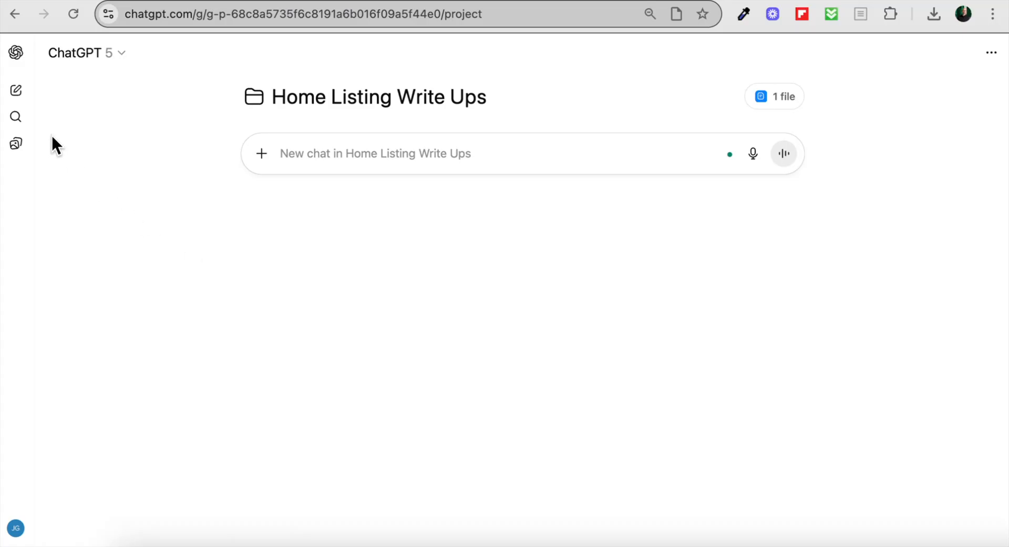
# Step: View the list of projects and check the files attached to the Home Listing Write Ups project
pyautogui.click(15, 53)
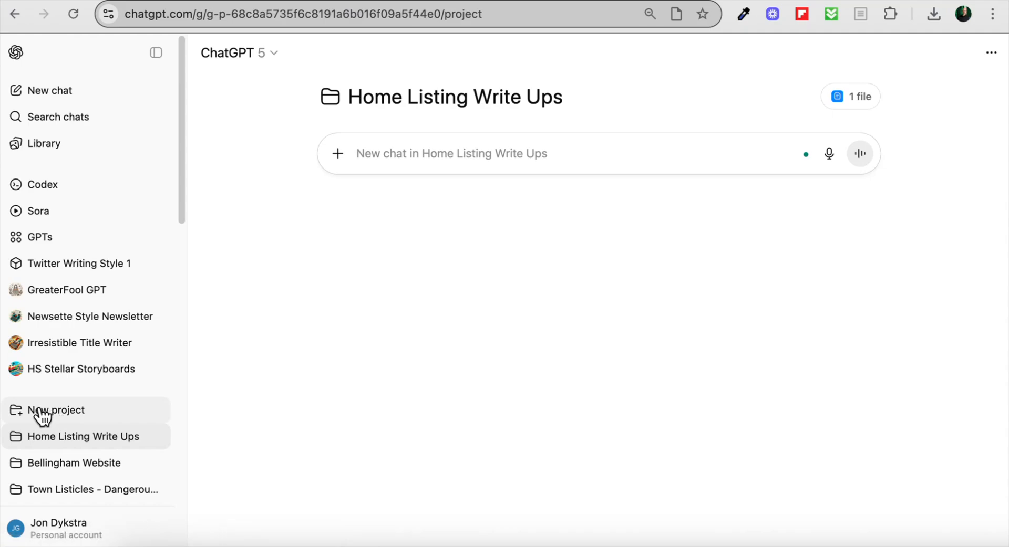
pyautogui.click(156, 52)
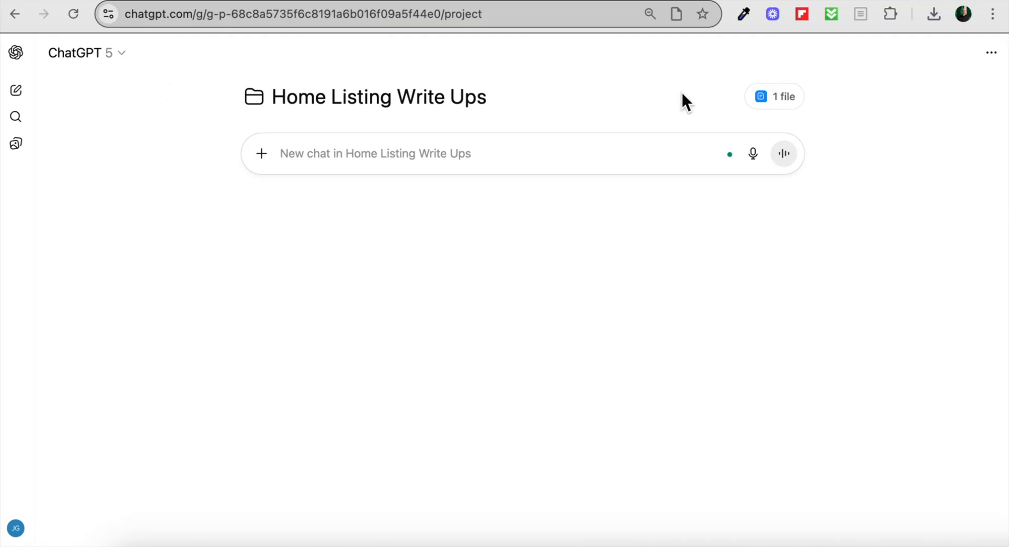
pyautogui.click(769, 98)
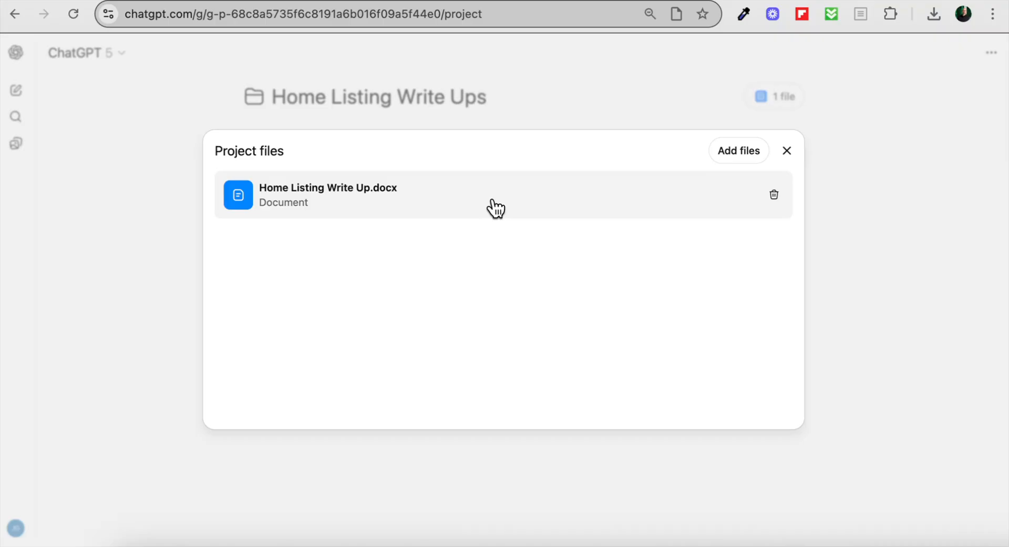
pyautogui.click(614, 63)
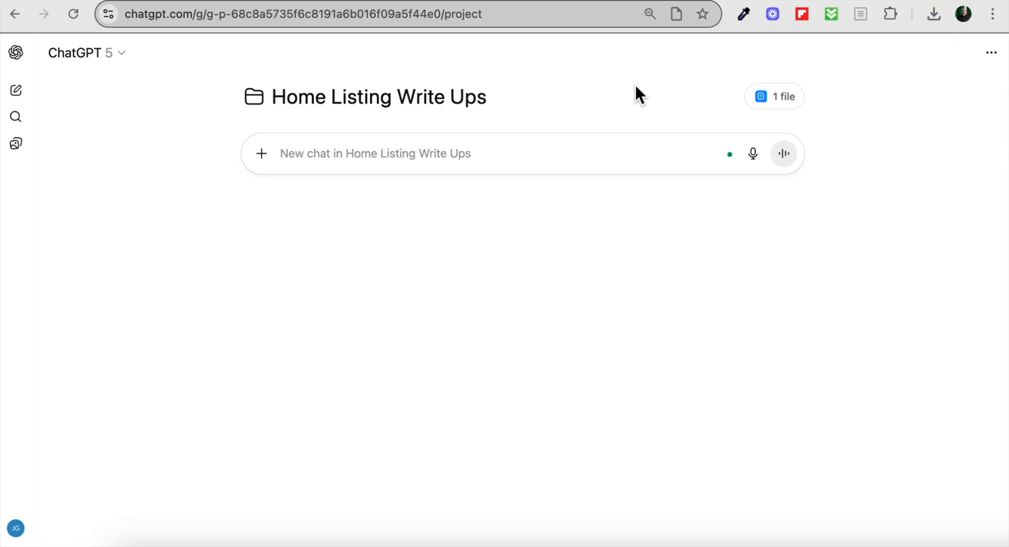
# Step: Start the new chat's prompt with "relying on the template in this project, write detailed home listing for the following:"
pyautogui.click(513, 148)
pyautogui.write('relying on the ')
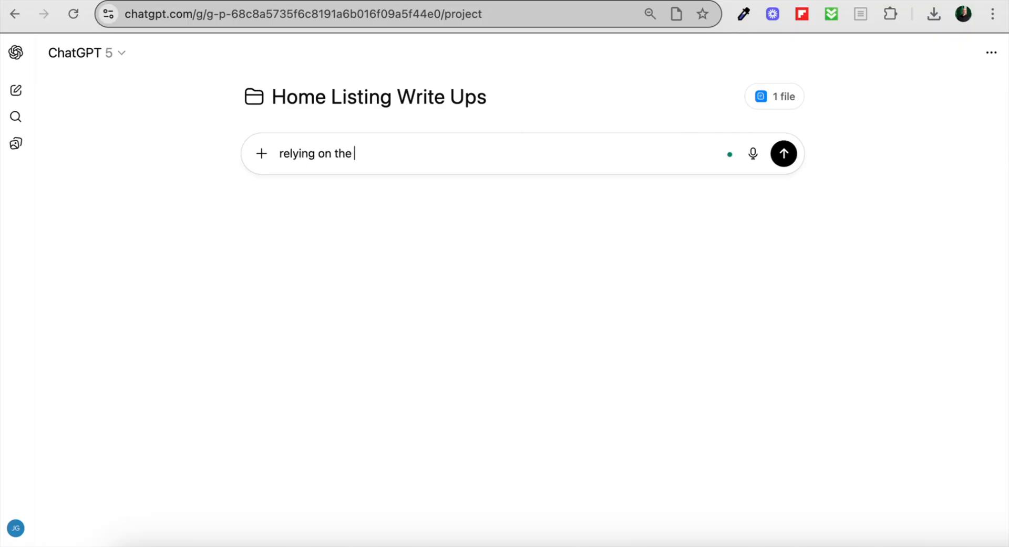
pyautogui.write('templatein th')
pyautogui.press('BackSpace')
pyautogui.press('BackSpace')
pyautogui.press('BackSpace')
pyautogui.press('BackSpace')
pyautogui.press('BackSpace')
pyautogui.write('in th')
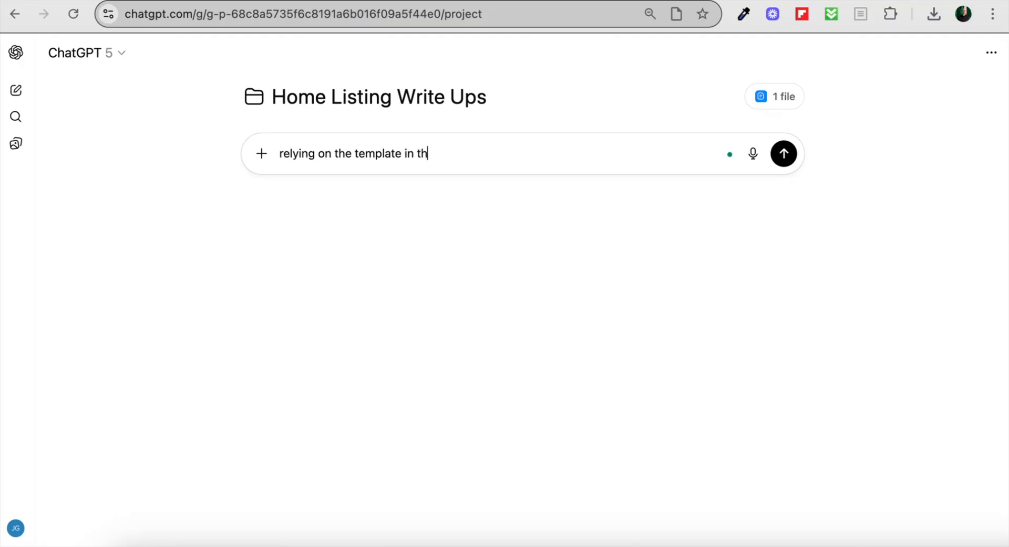
pyautogui.write('is project, write ')
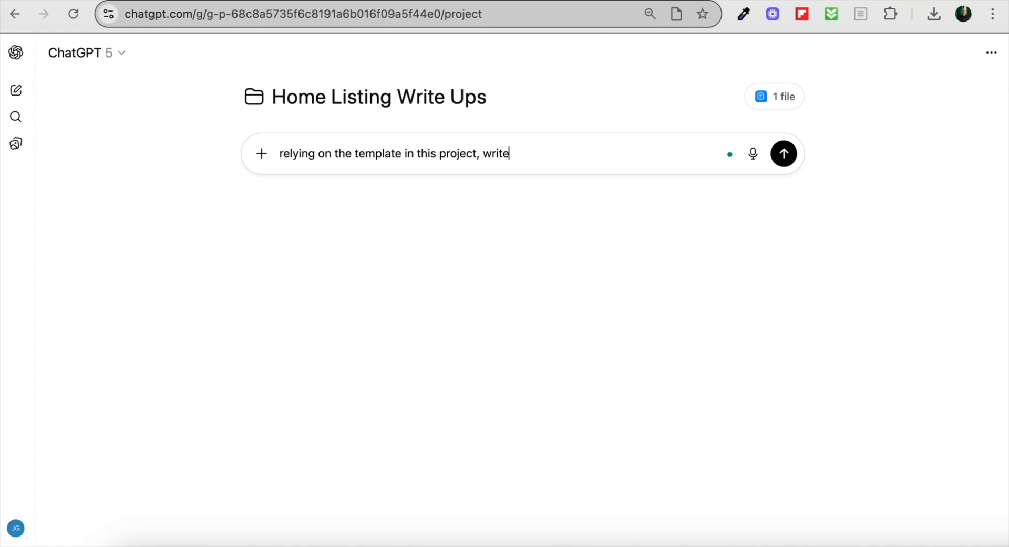
pyautogui.write('detailed home listing for the following:')
pyautogui.hotkey('shift', 'Return')
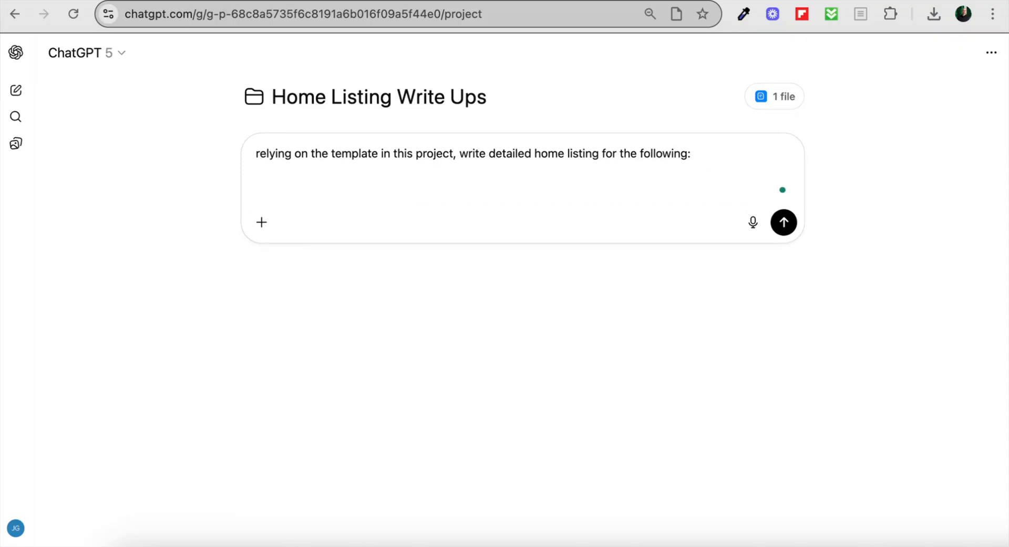
# Step: Paste the copied property details below the prompt's opening line, review them and submit the prompt
pyautogui.press('super+v')
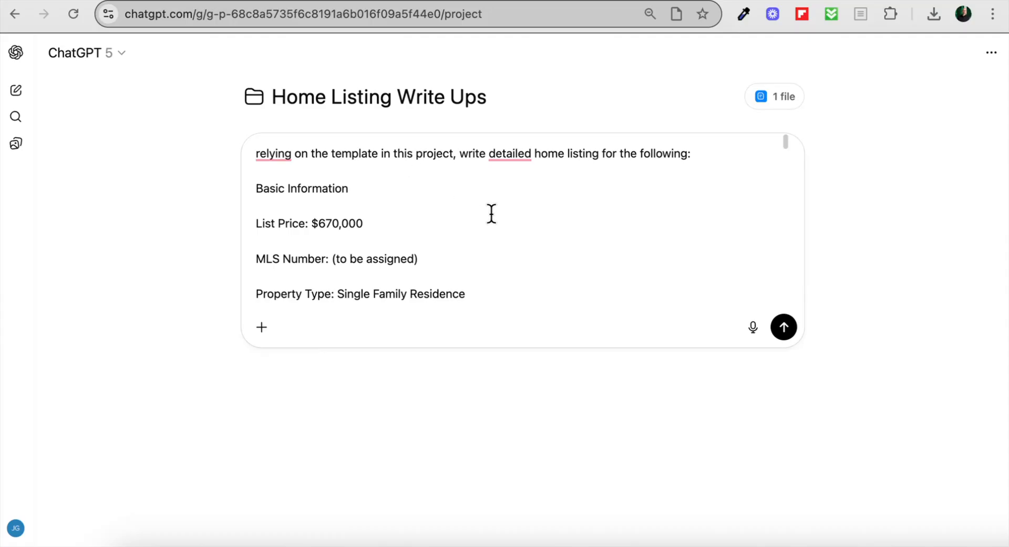
pyautogui.scroll(-10, 492, 213)
pyautogui.scroll(-15, 531, 214)
pyautogui.scroll(-15, 531, 212)
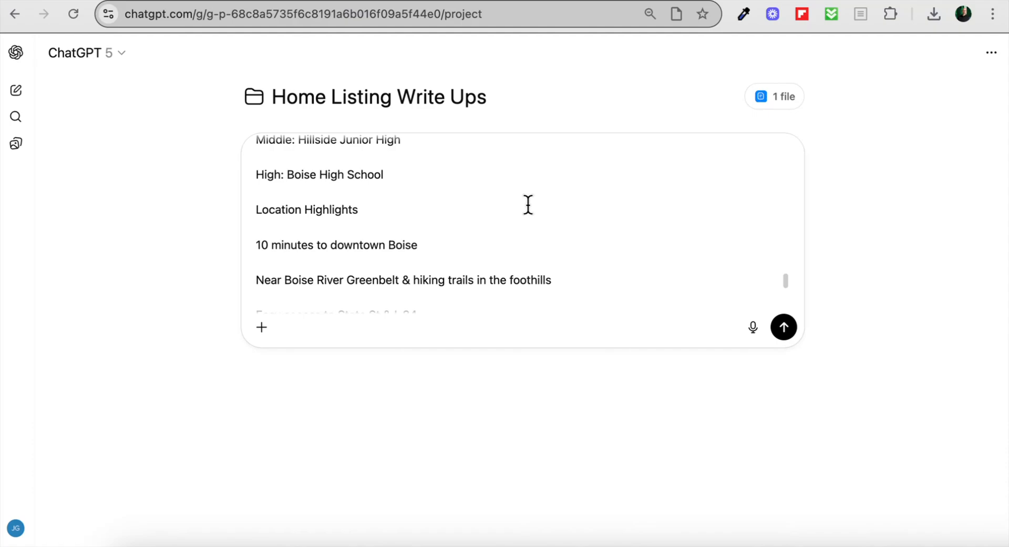
pyautogui.scroll(-2, 457, 235)
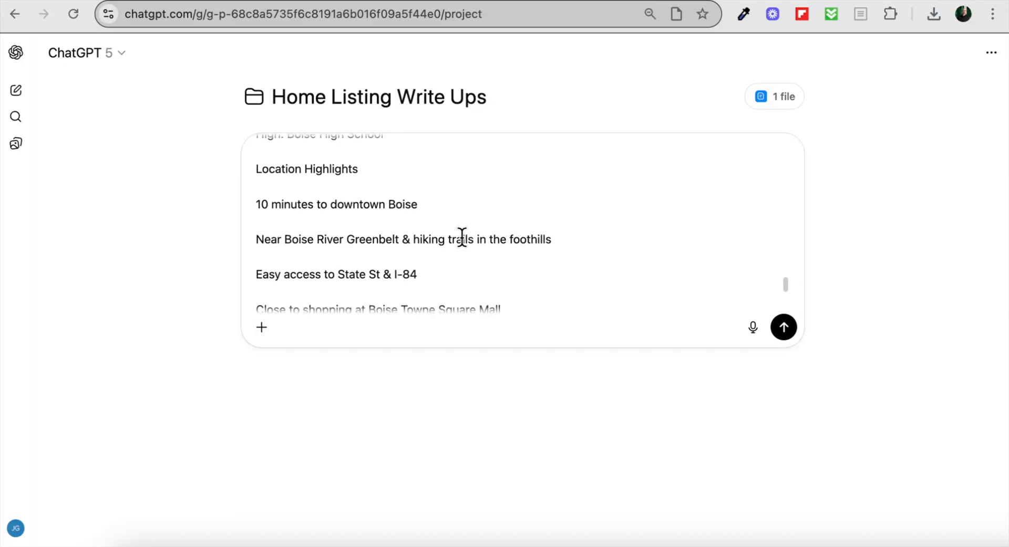
pyautogui.scroll(15, 462, 236)
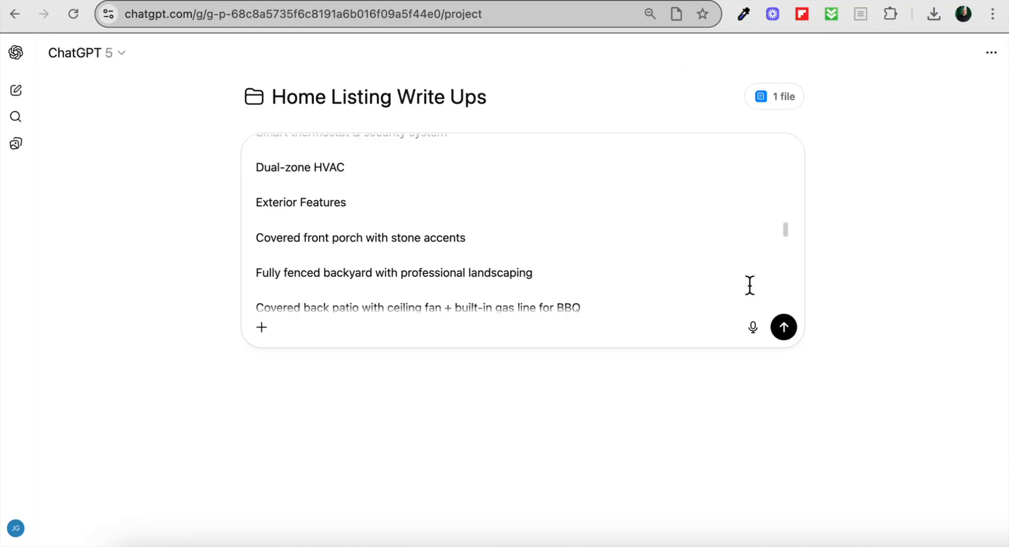
pyautogui.click(782, 327)
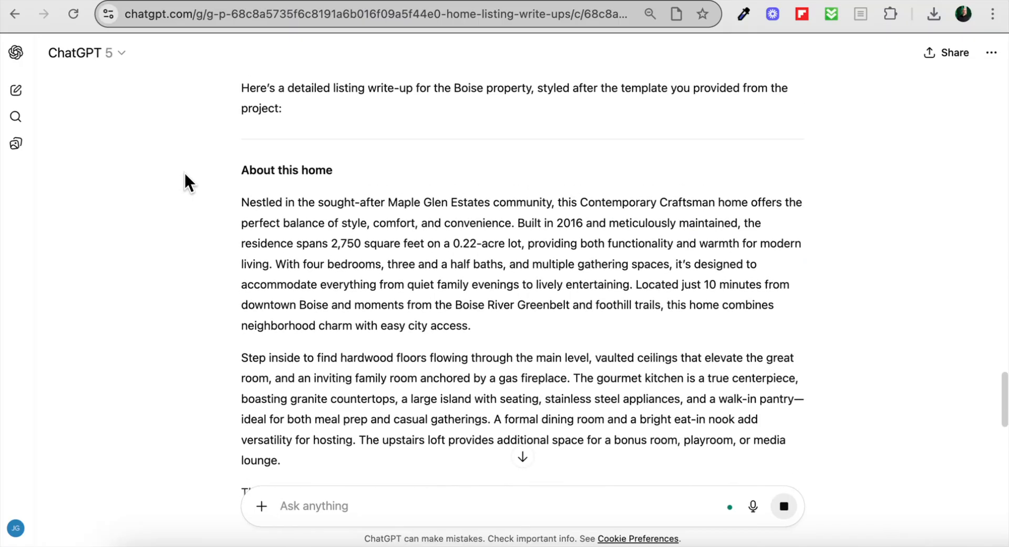
# Step: Read through the generated listing write-up, from the About this home narrative to Additional Information and the closing follow-up question
pyautogui.scroll(7, 184, 173)
pyautogui.scroll(-6, 185, 173)
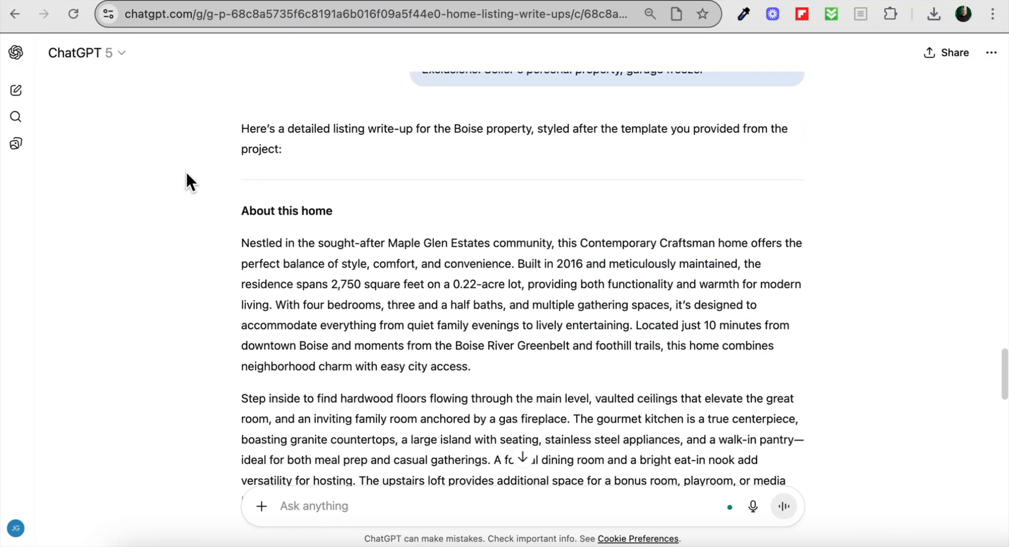
pyautogui.scroll(-4, 186, 173)
pyautogui.scroll(-4, 187, 174)
pyautogui.scroll(-8, 187, 170)
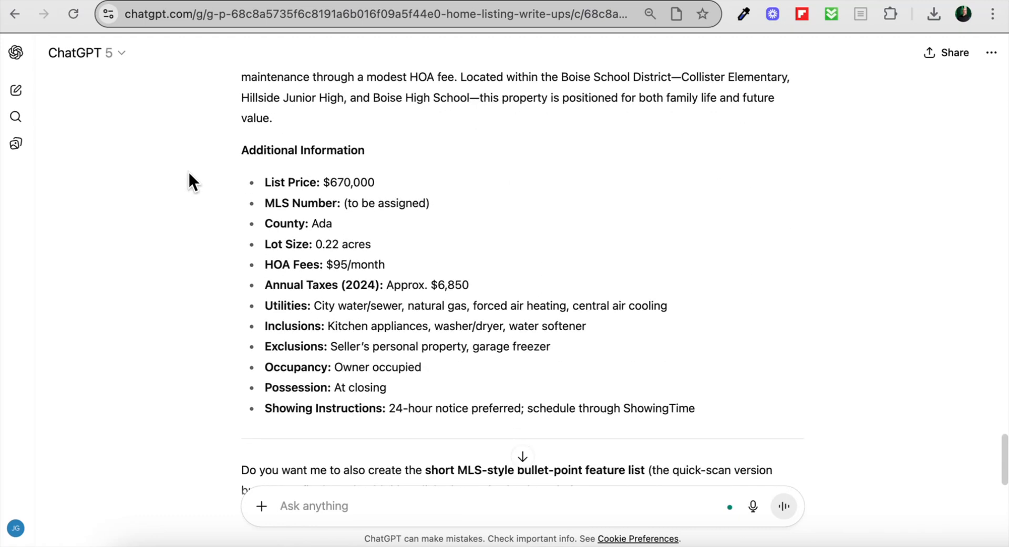
pyautogui.scroll(-3, 190, 168)
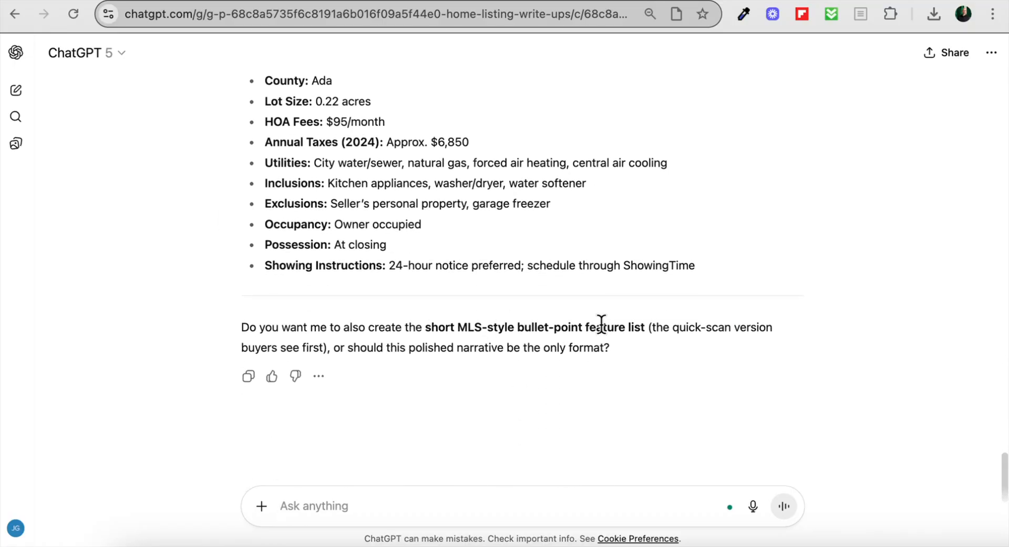
pyautogui.scroll(10, 218, 257)
pyautogui.scroll(5, 216, 254)
pyautogui.scroll(12, 146, 227)
pyautogui.scroll(15, 149, 231)
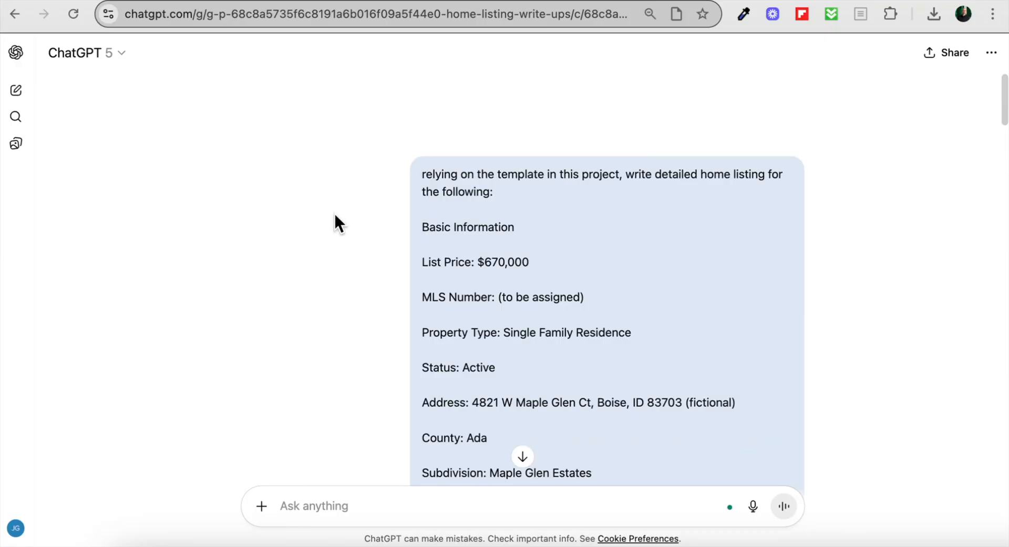
# Step: Revisit the Home Listing Write Ups project page and return to the start of the listing chat
pyautogui.click(23, 16)
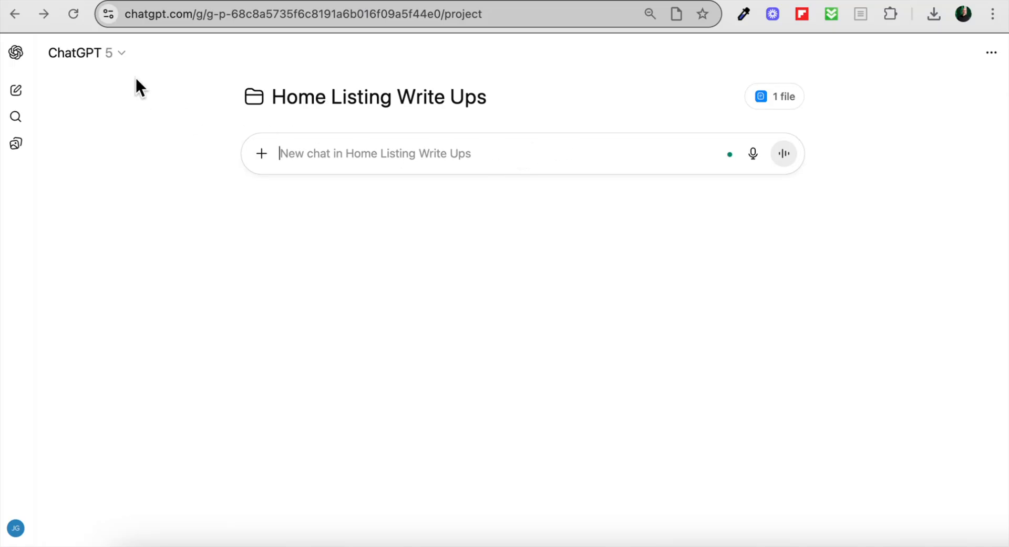
pyautogui.click(44, 14)
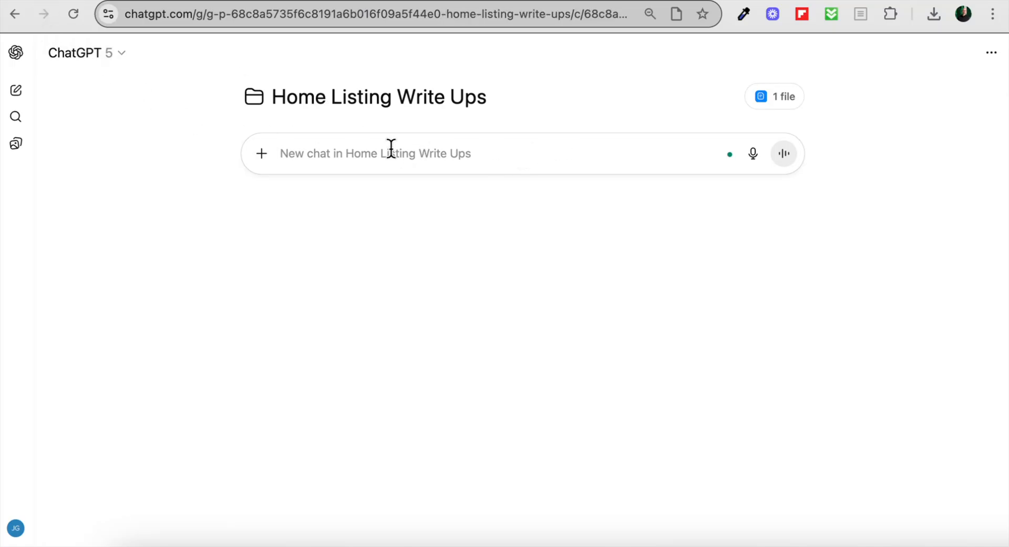
pyautogui.scroll(20, 397, 169)
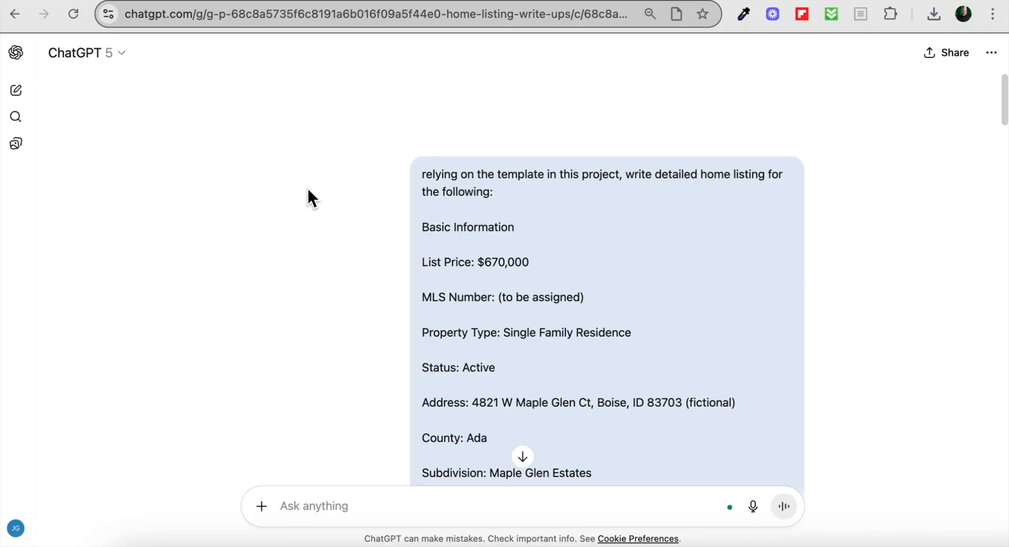
# Step: Compare the property details in the submitted prompt with the generated About this home narrative
pyautogui.scroll(-3, 305, 192)
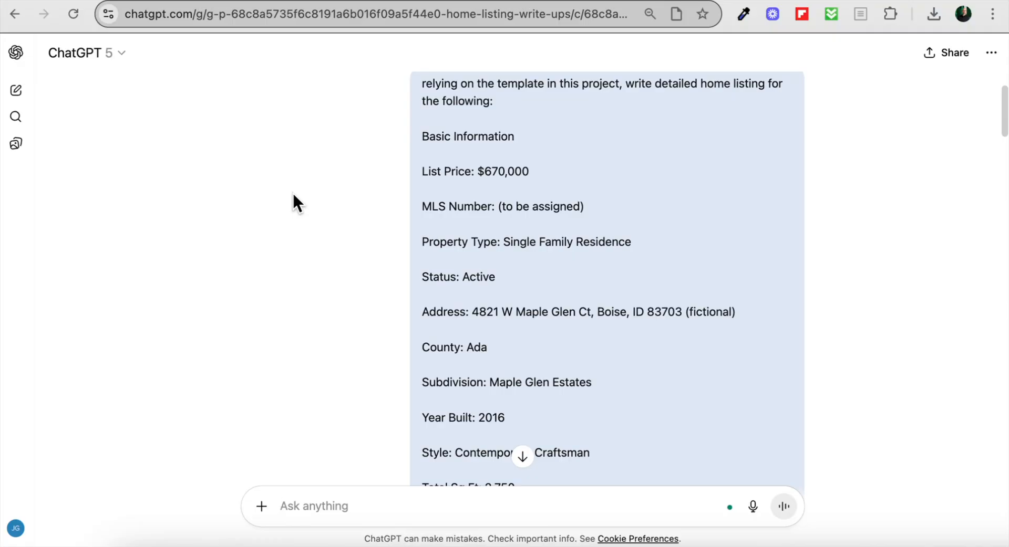
pyautogui.scroll(-5, 293, 194)
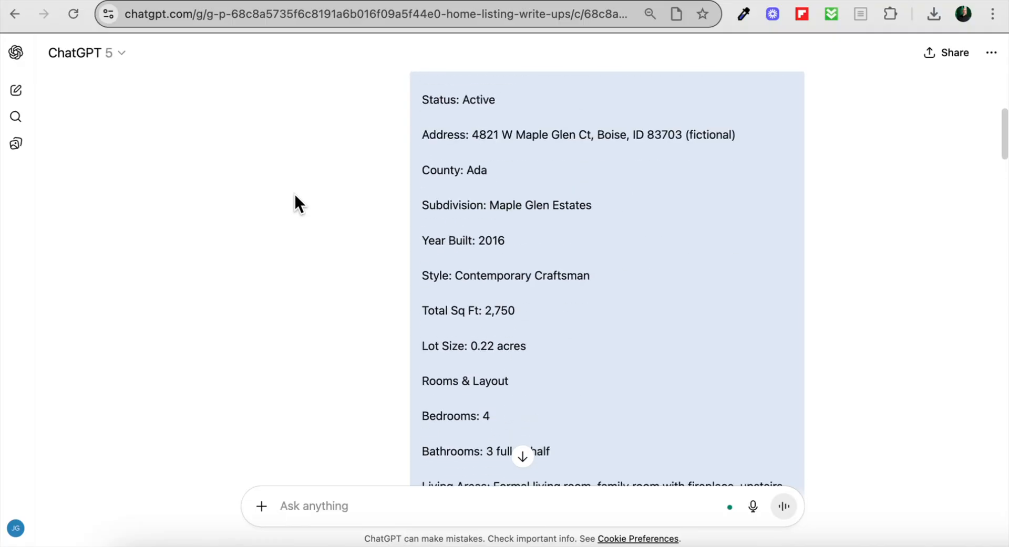
pyautogui.scroll(-5, 295, 195)
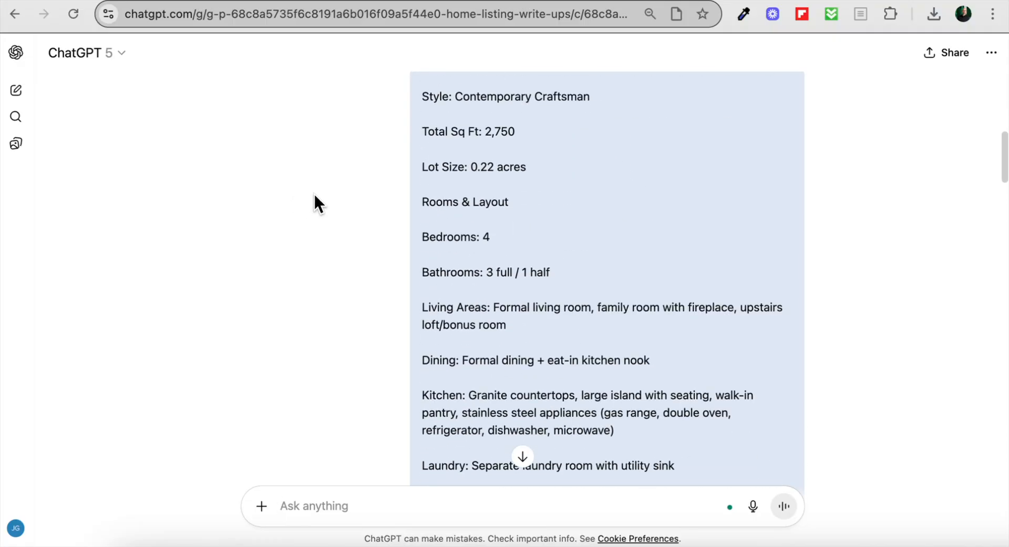
pyautogui.scroll(-15, 313, 195)
pyautogui.scroll(-15, 321, 190)
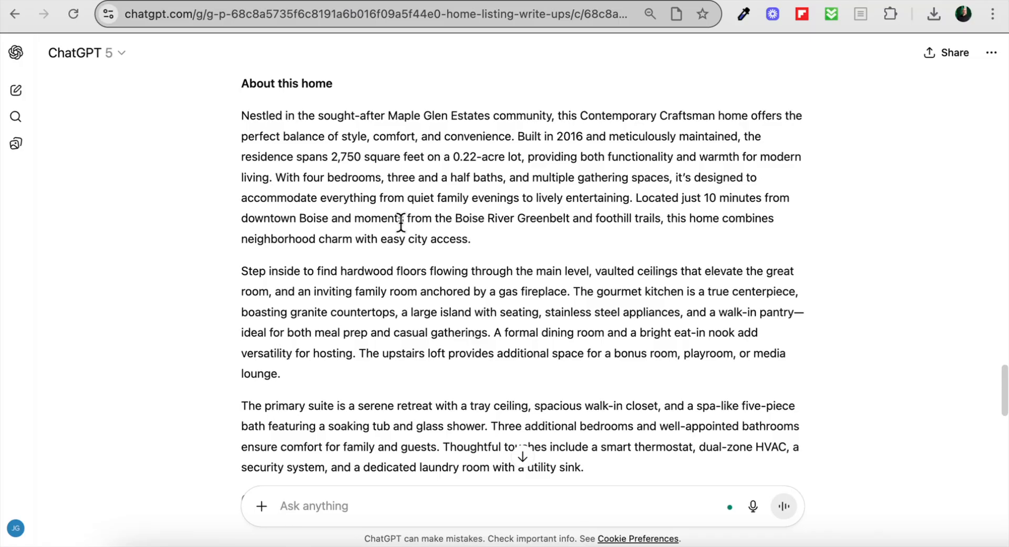
pyautogui.scroll(20, 497, 218)
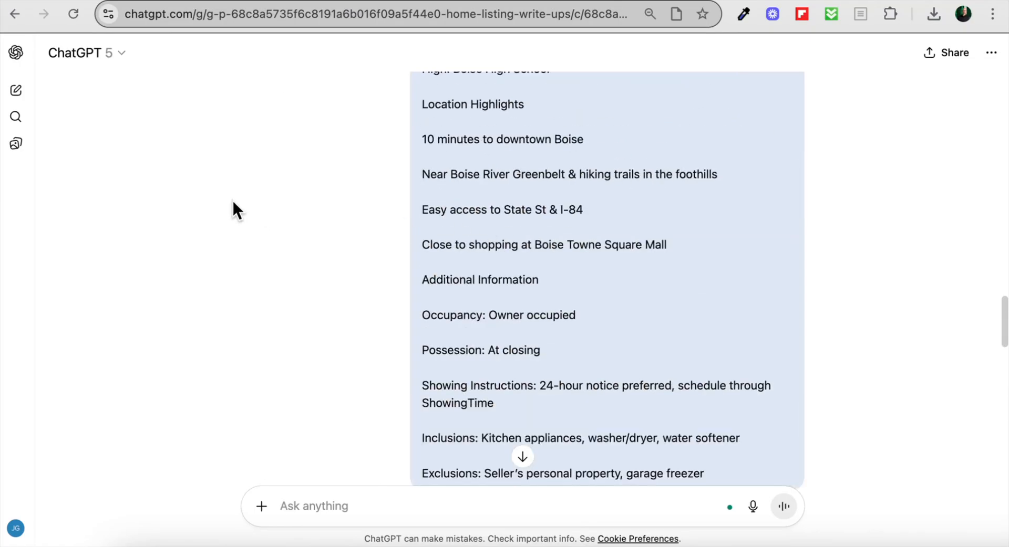
pyautogui.scroll(3, 232, 202)
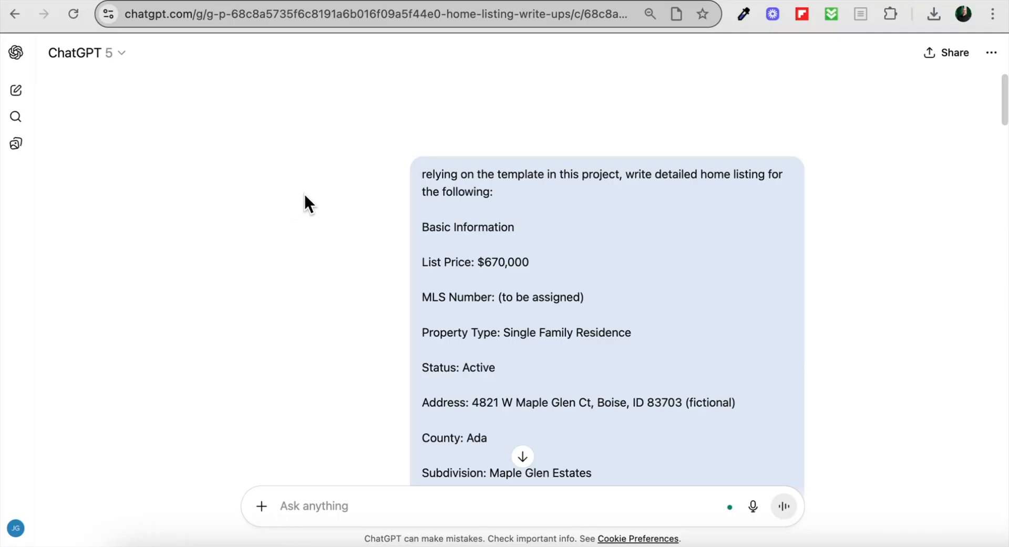
# Step: Show the chat navigation and look over the saved custom GPTs and projects
pyautogui.click(18, 53)
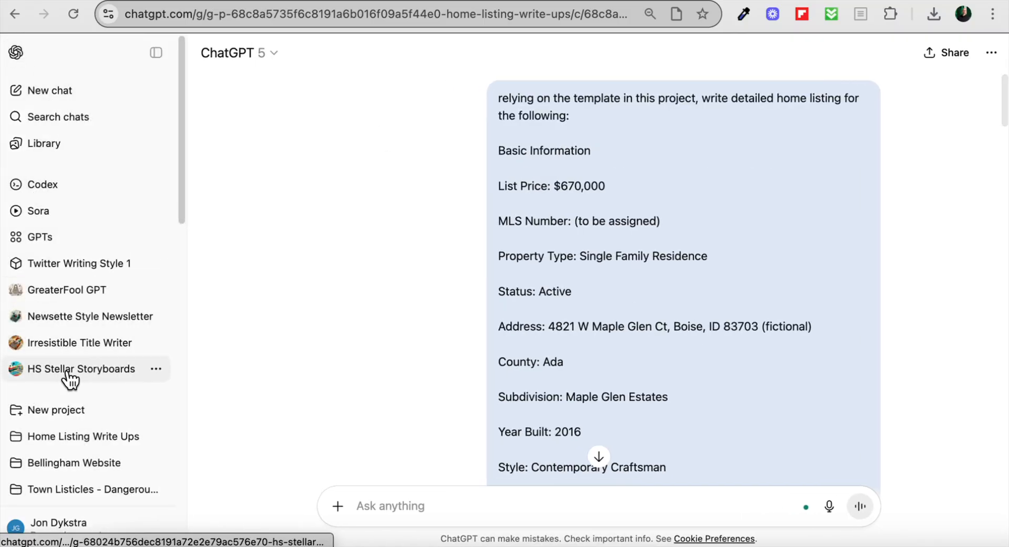
pyautogui.scroll(-2, 68, 423)
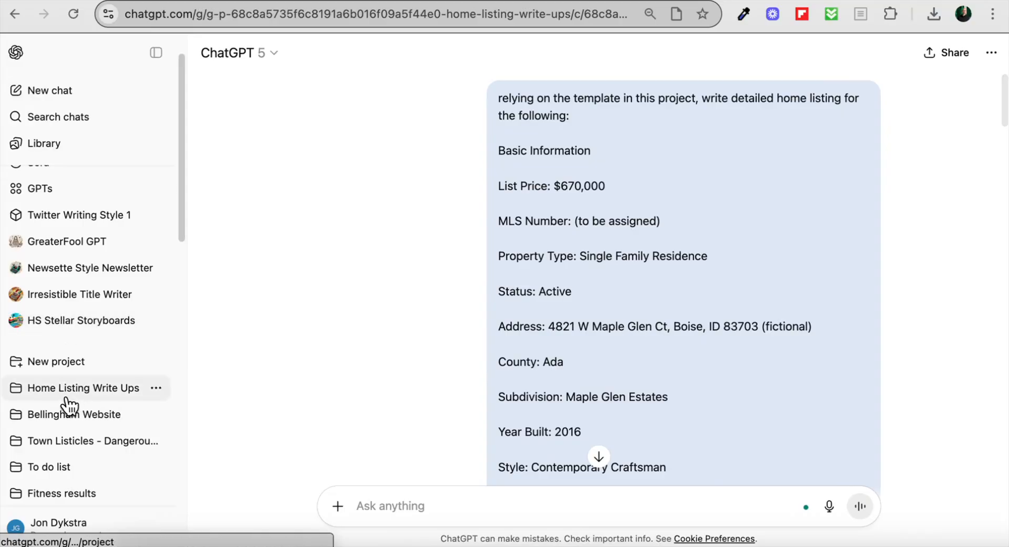
pyautogui.scroll(1, 84, 400)
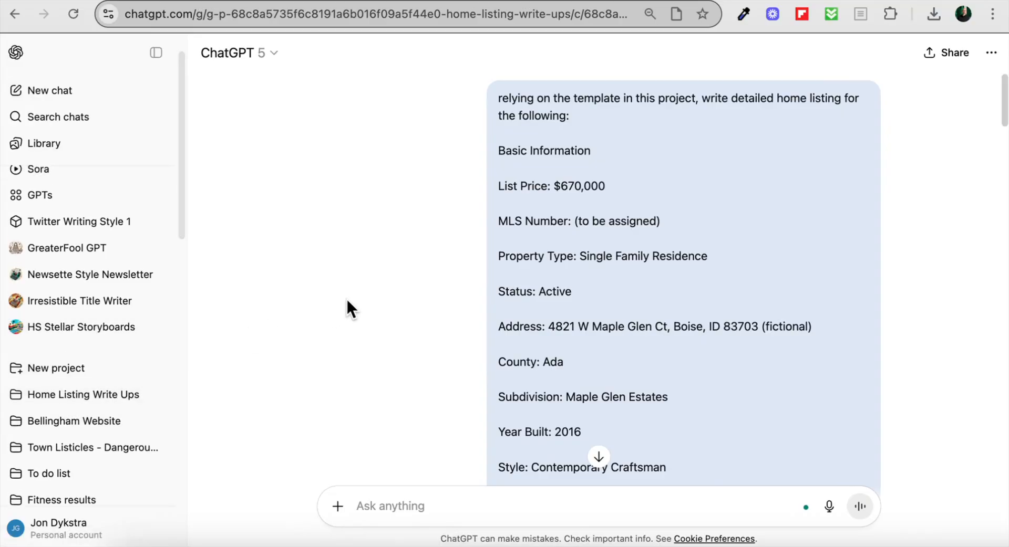